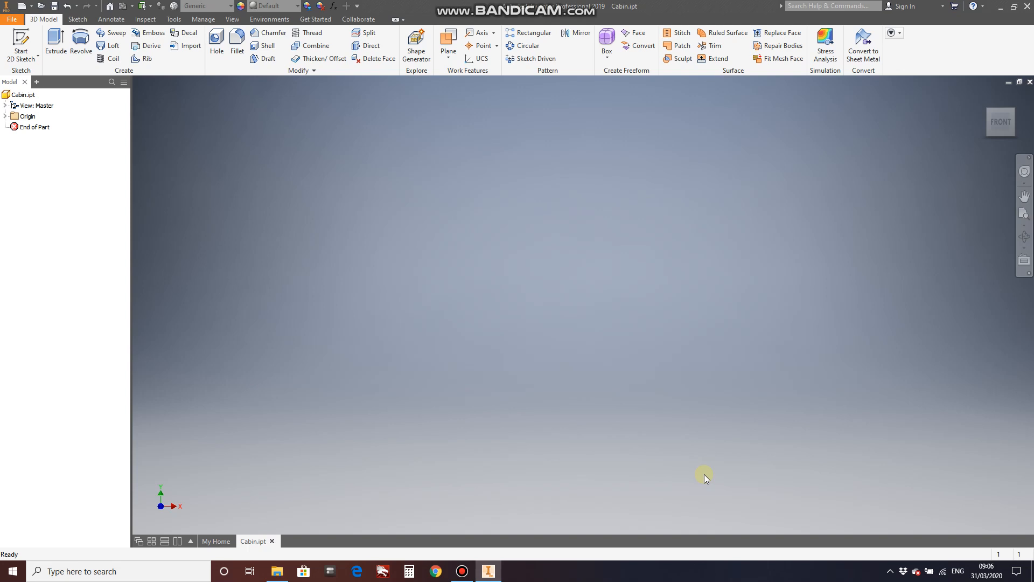
Start a 2D sketch on the horizontal XZ origin plane.
left_click(22, 40)
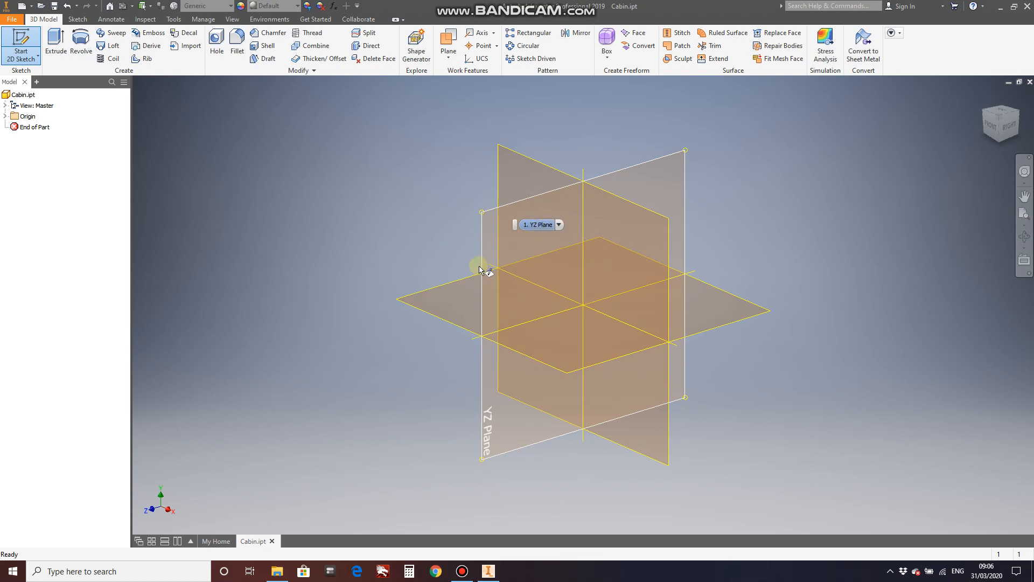
left_click(455, 297)
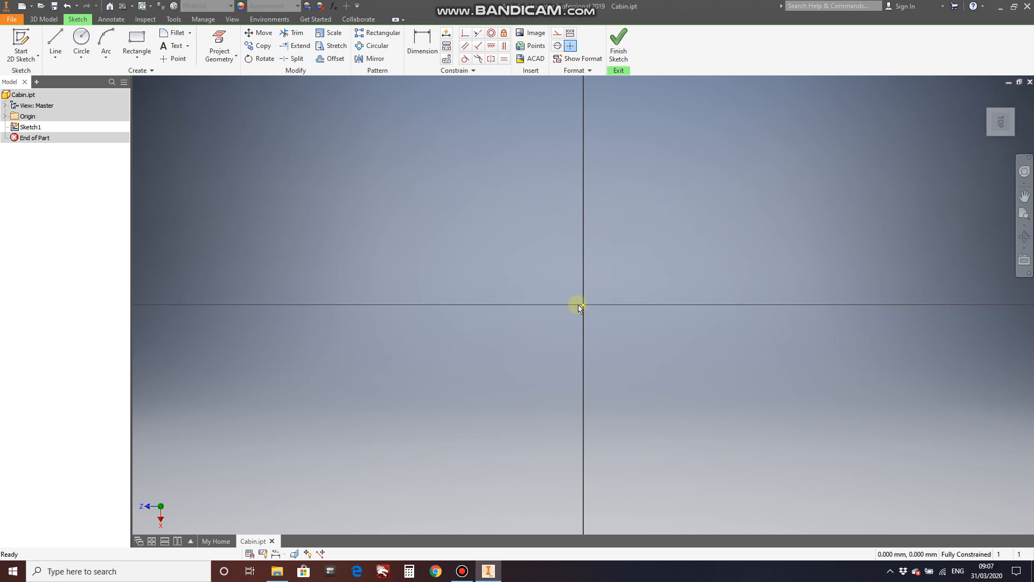
Draw a trial line from the origin, 12 mm long at 45 degrees, and delete it.
left_click(56, 39)
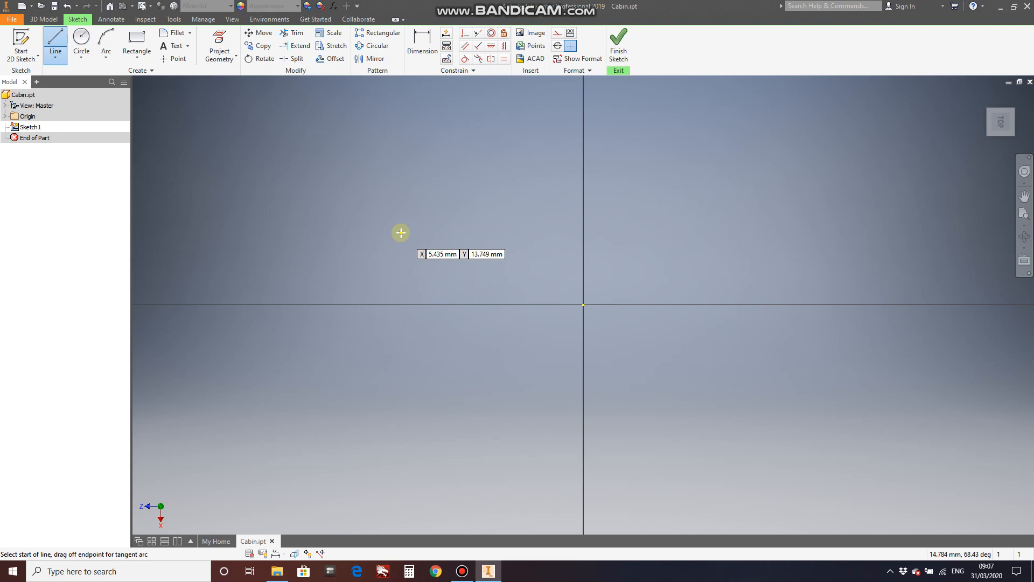
left_click(584, 305)
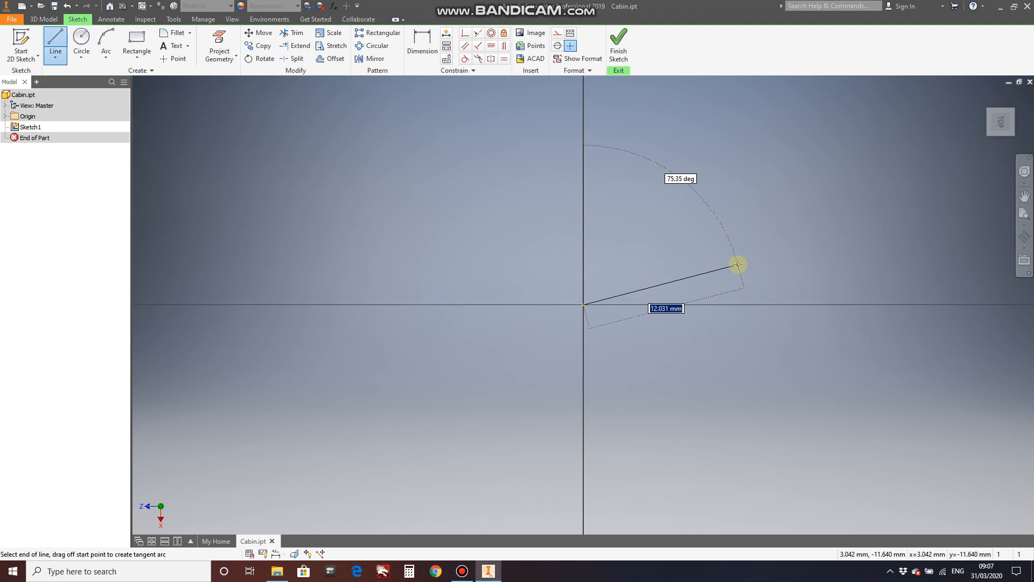
type("12")
key("Tab")
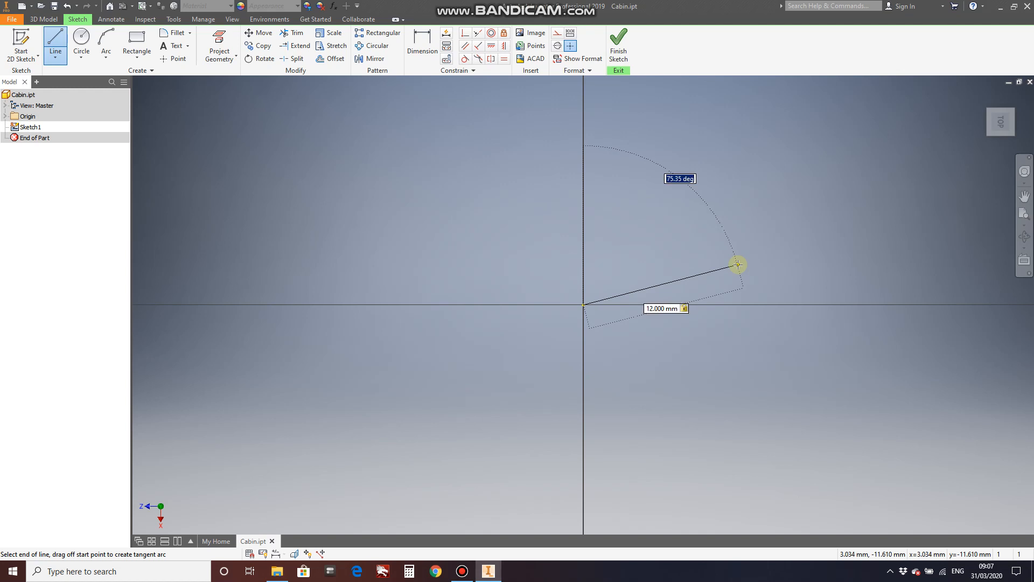
type("45")
key("Return")
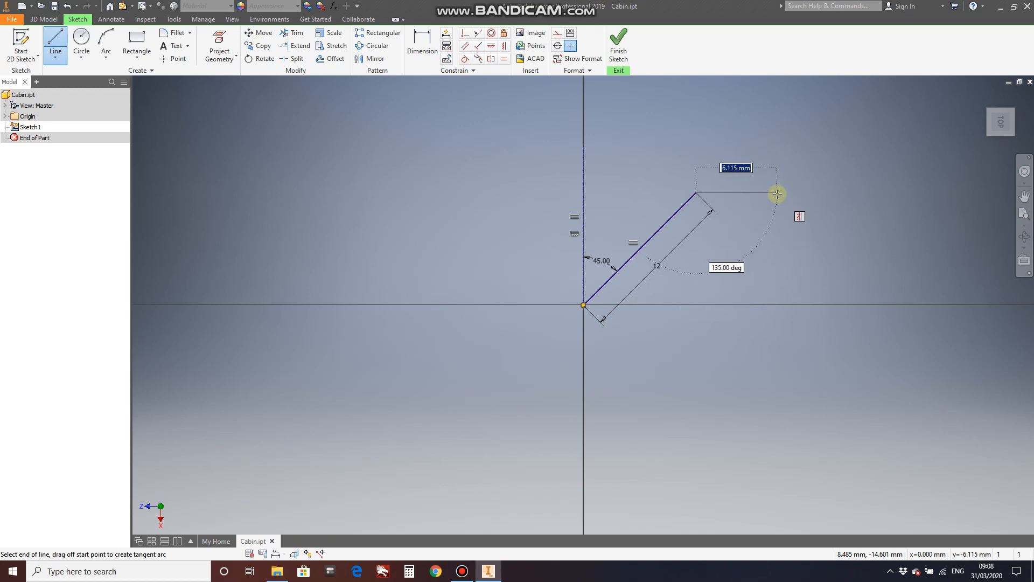
key("Escape")
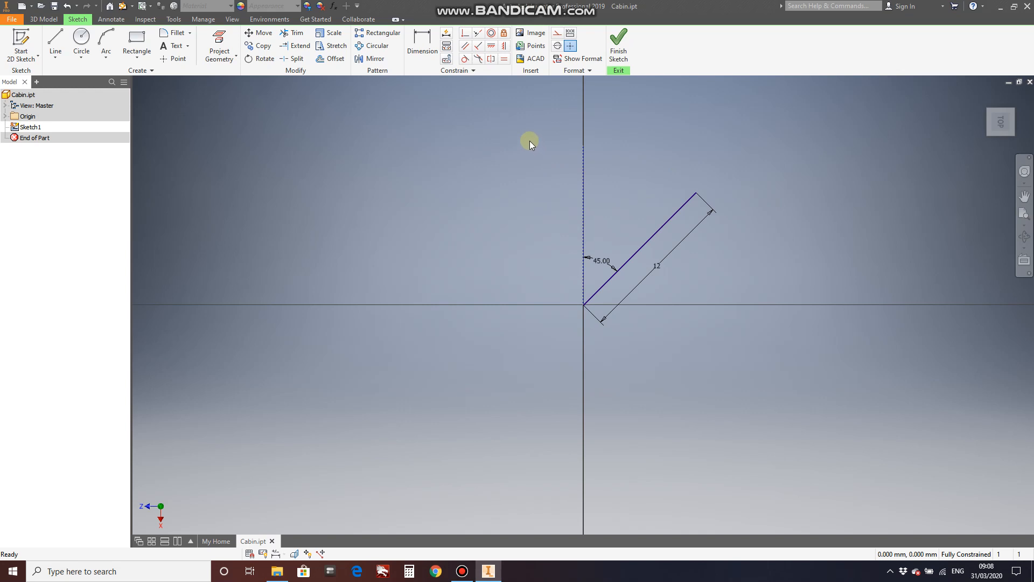
mouse_move(529, 140)
left_mouse_down()
mouse_move(674, 205)
mouse_move(790, 369)
left_mouse_up()
key("Delete")
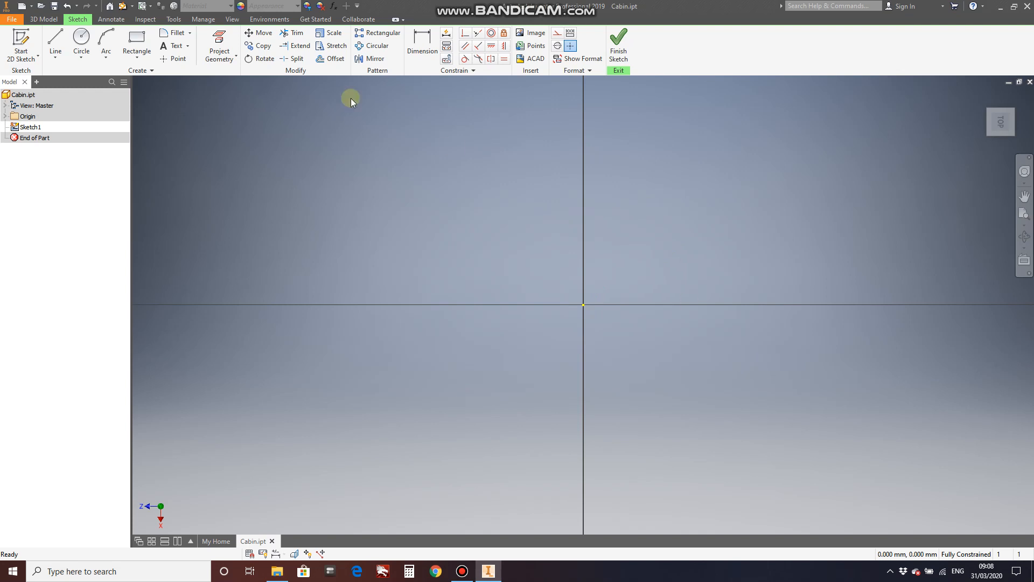
Sketch one freehand diagonal line from the origin and a separate zigzag chain of three connected lines from the same point.
left_click(55, 40)
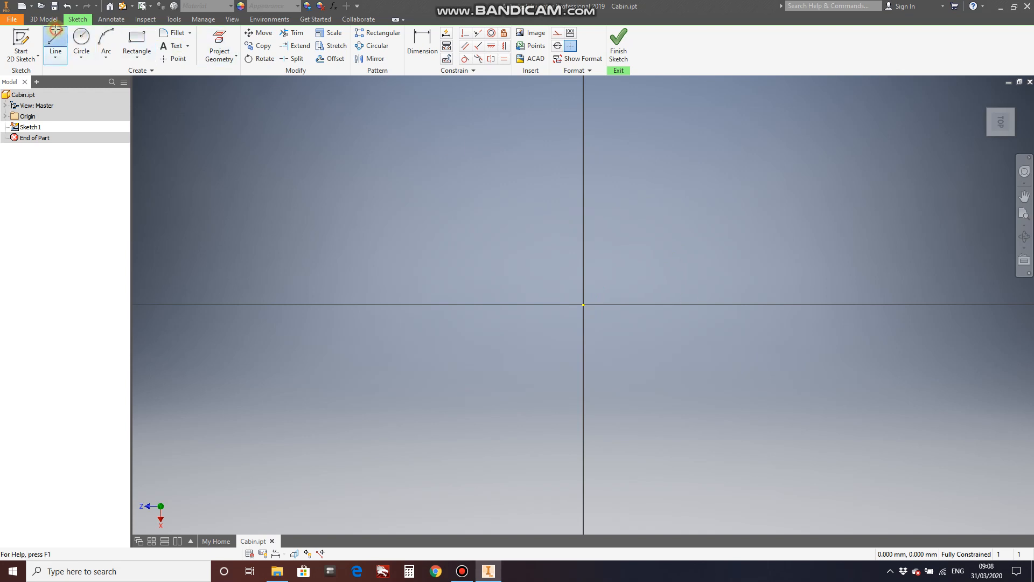
left_click(583, 305)
left_click(716, 194)
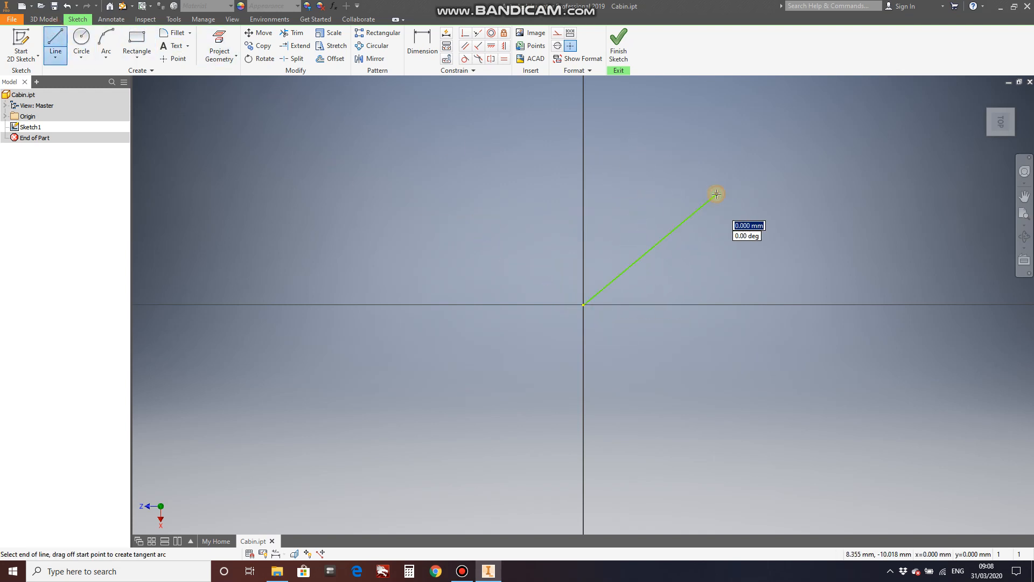
key("Escape")
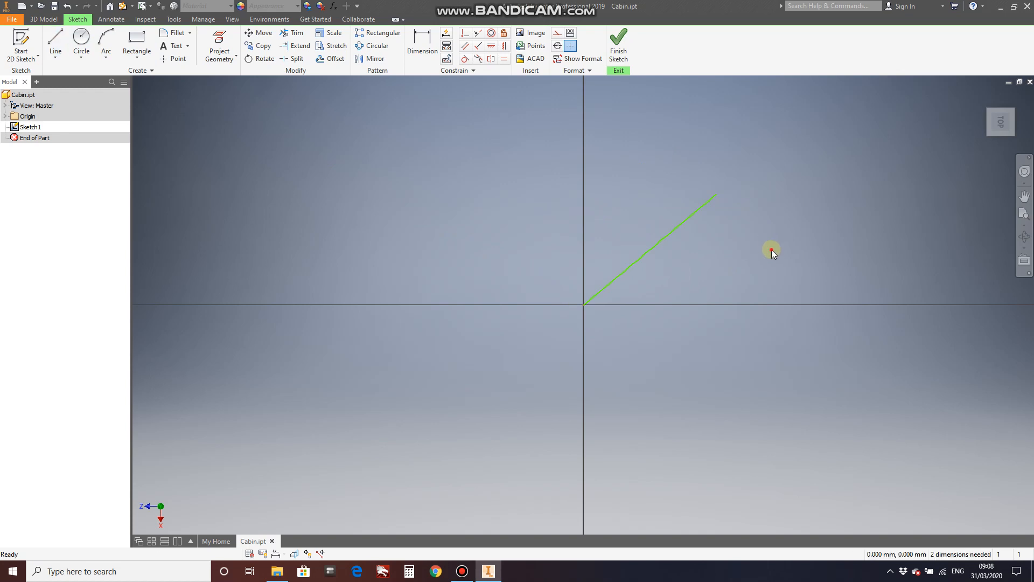
left_click(56, 42)
left_click(584, 304)
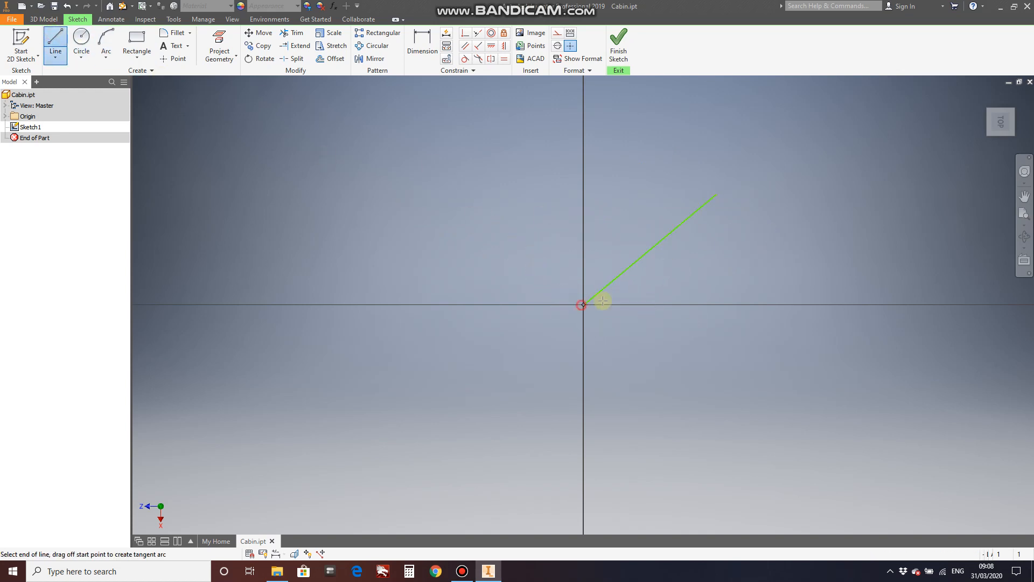
left_click(721, 268)
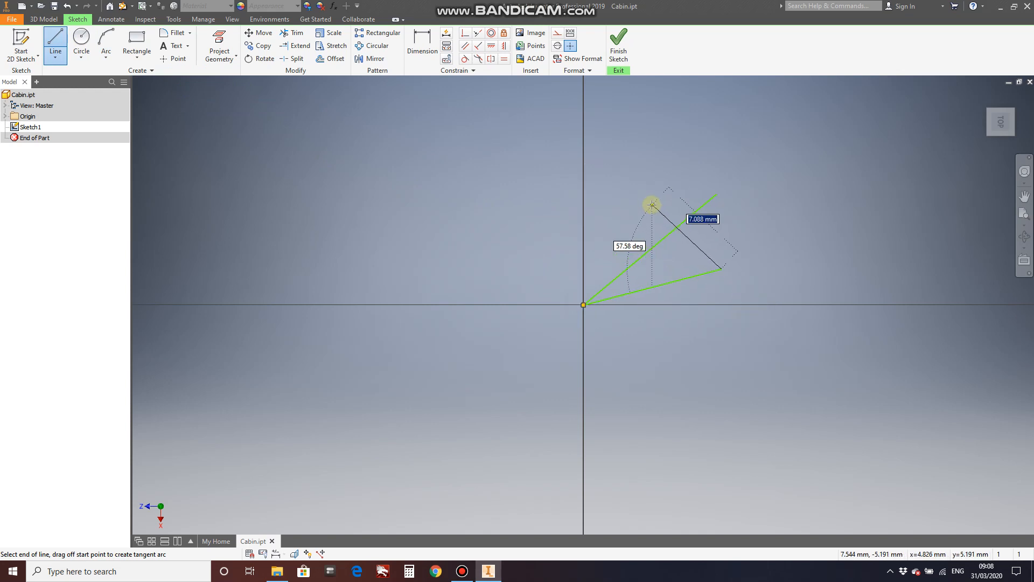
left_click(653, 205)
left_click(692, 162)
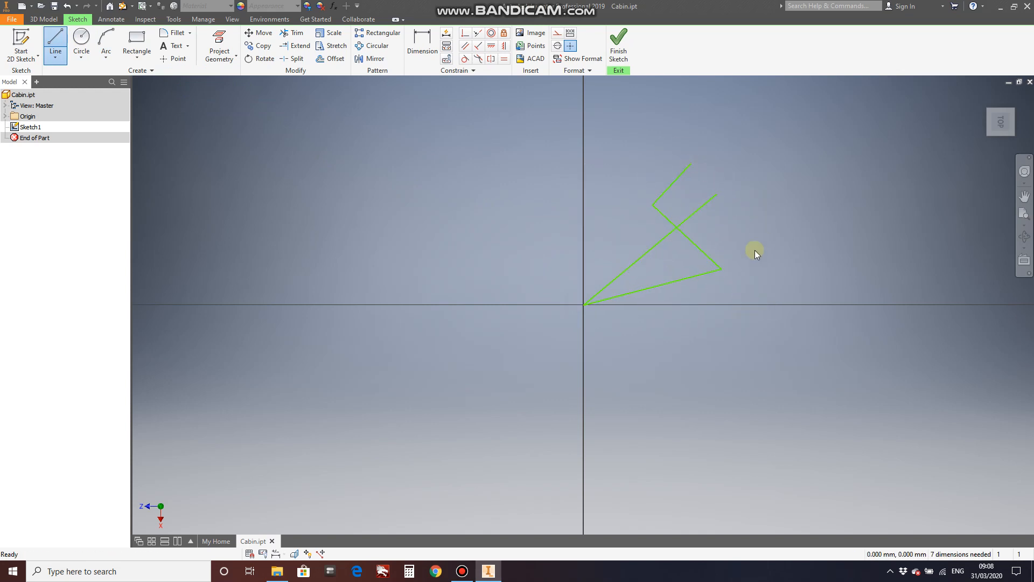
key("Escape")
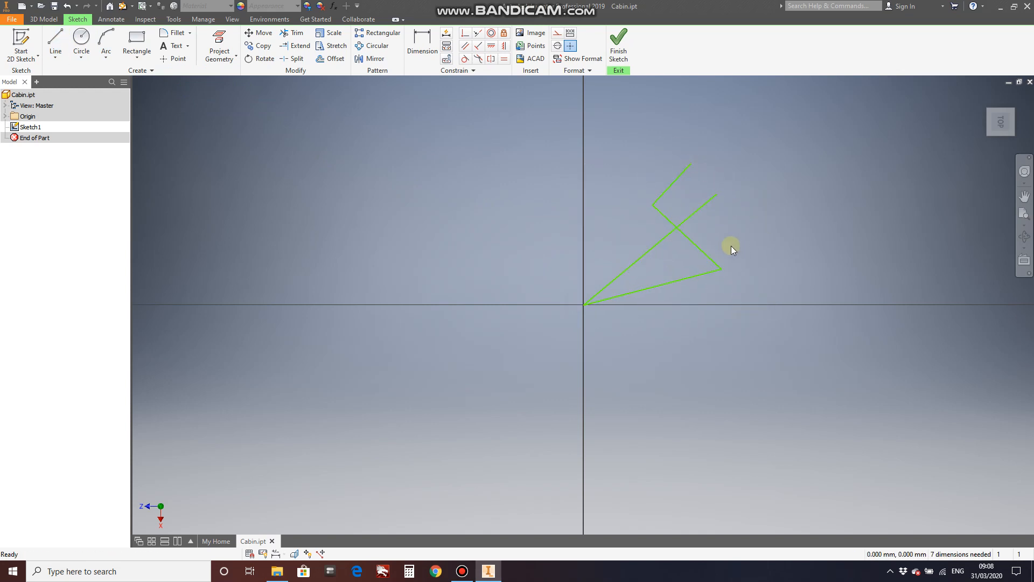
Delete the single diagonal line and the zigzag chain, clearing the sketch.
left_click(654, 245)
key("Delete")
left_click_drag(509, 111, 810, 367)
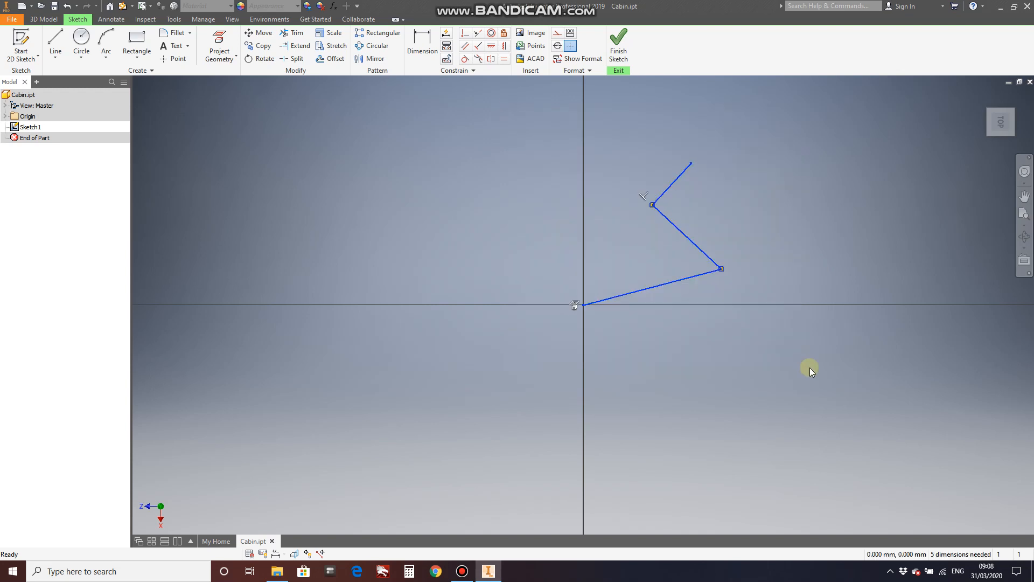
key("Delete")
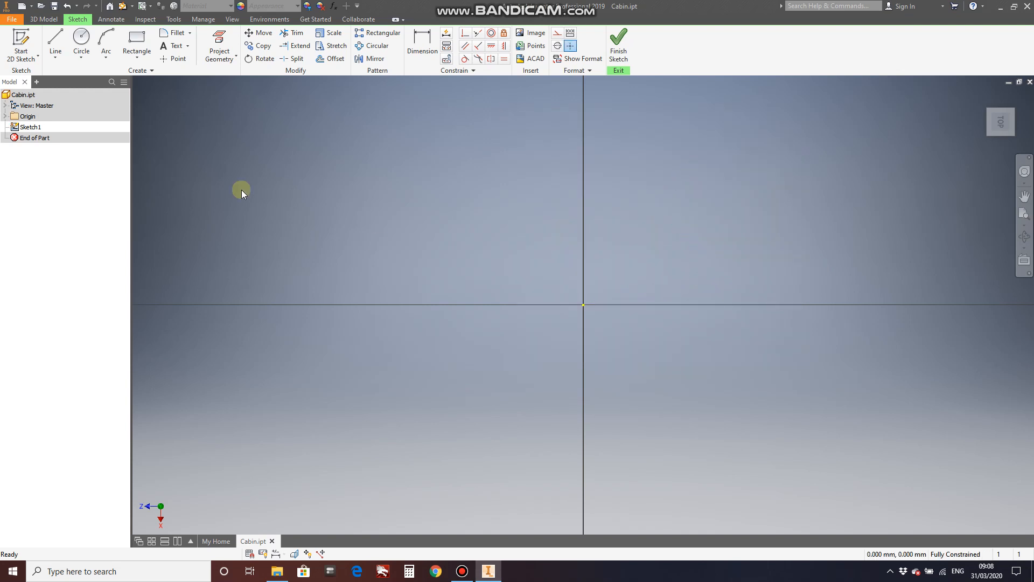
Draw a 30 mm line from the origin, running right along the horizontal sketch axis, as the rectangle's first side.
left_click(56, 38)
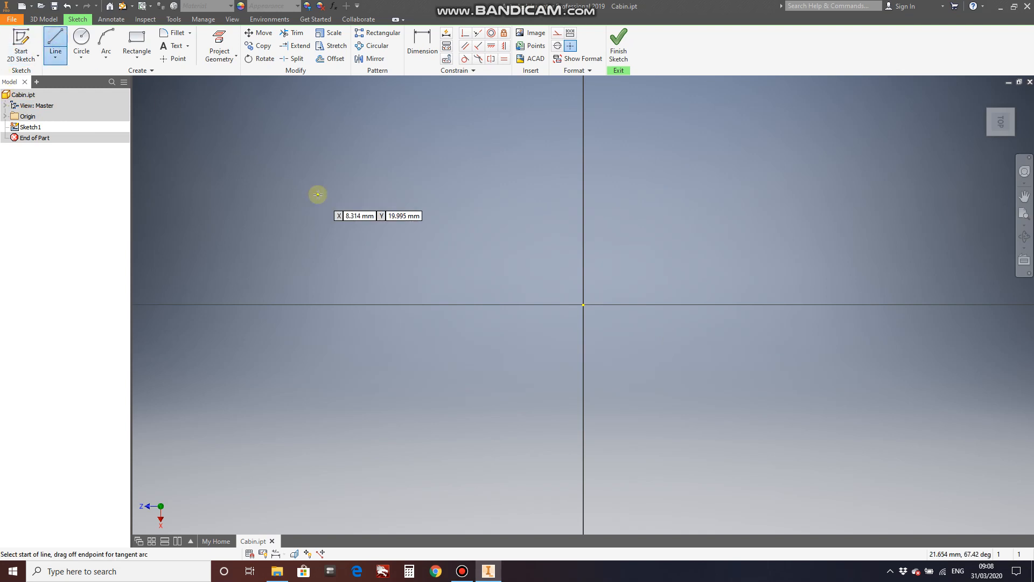
left_click(581, 305)
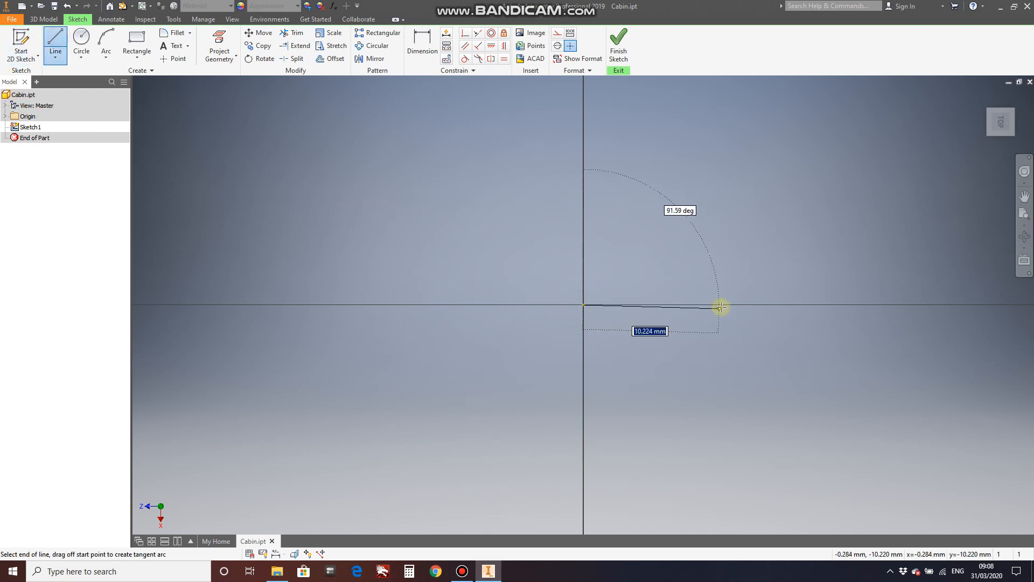
type("30")
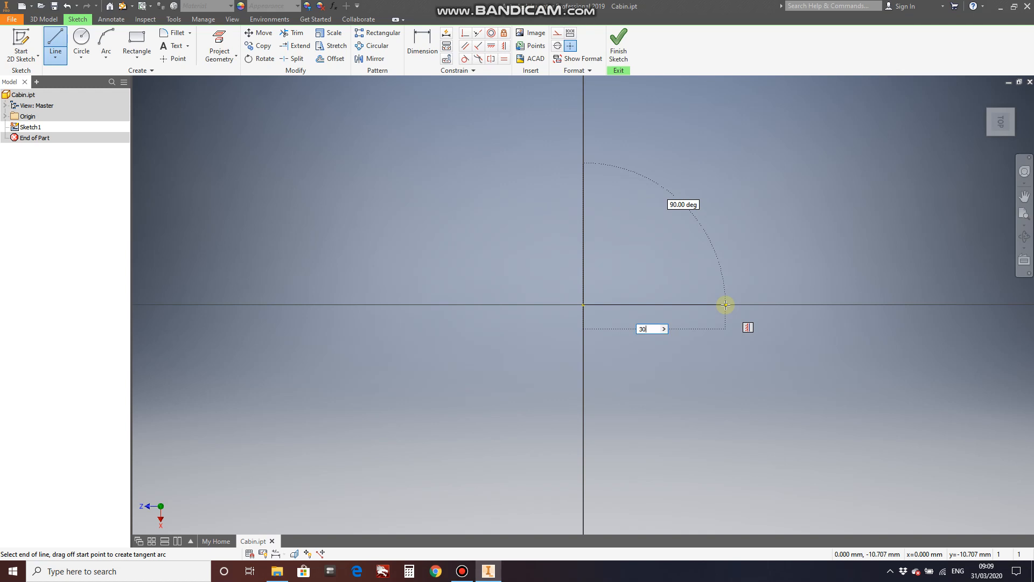
key("Return")
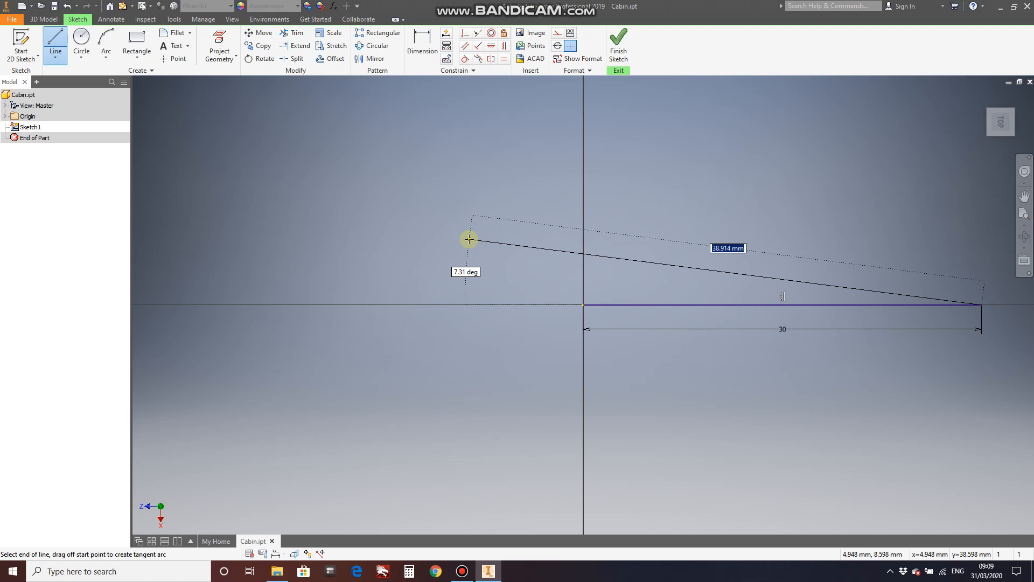
Continue from the line's free end with a perpendicular 42 mm line running upward.
scroll(469, 239, "down", 2)
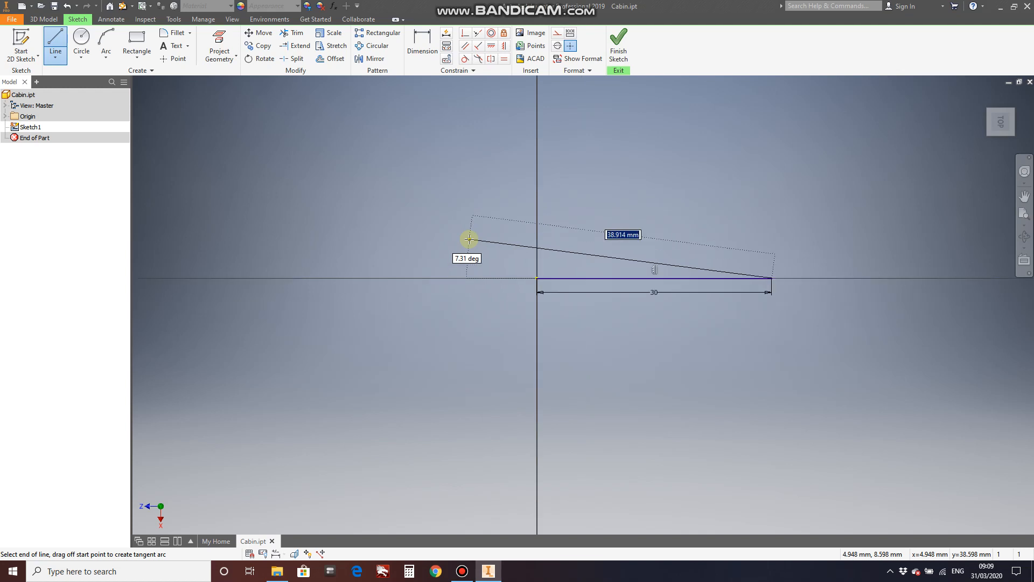
scroll(469, 238, "down", 2)
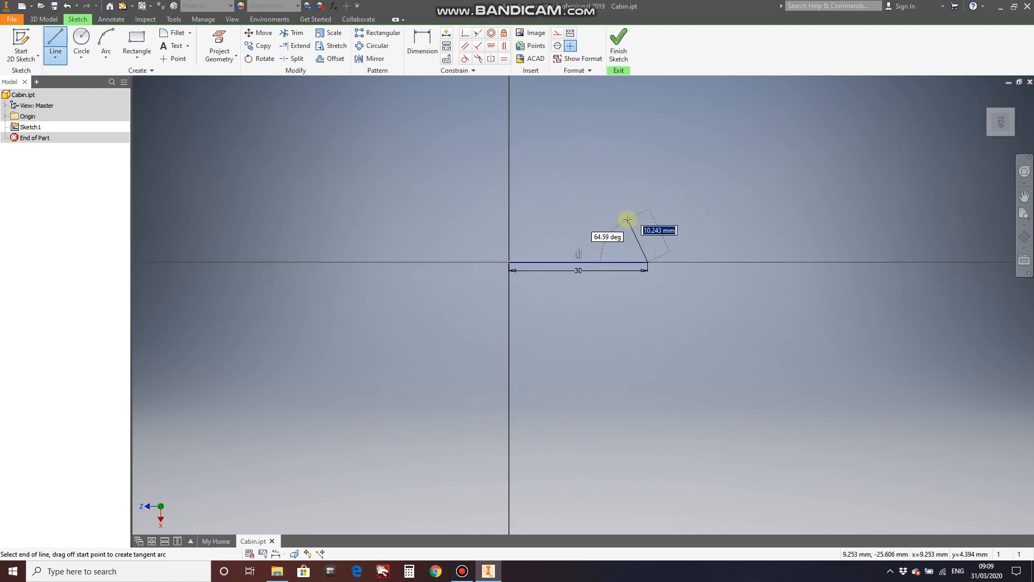
scroll(626, 219, "up", 3)
scroll(628, 220, "up", 3)
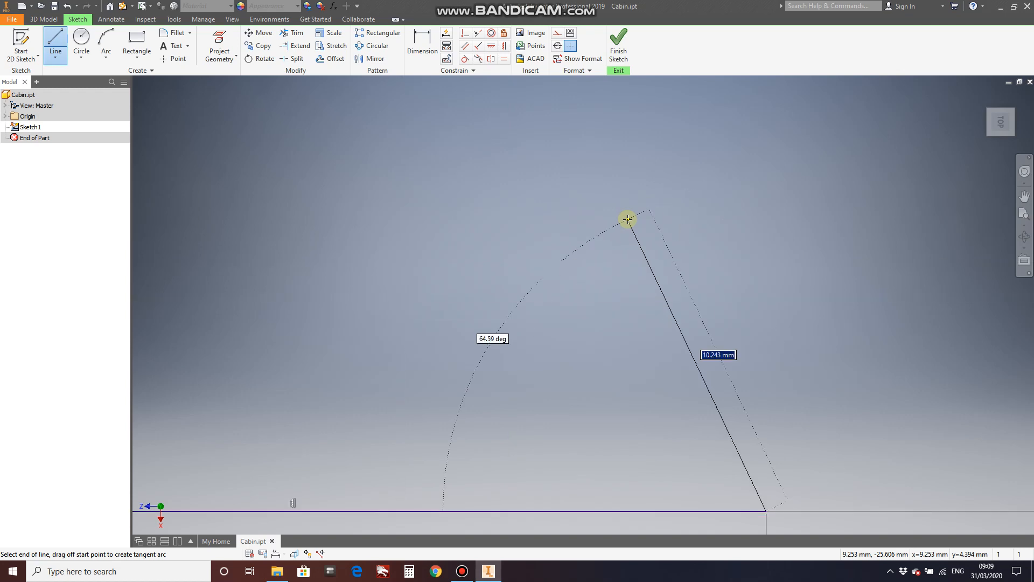
scroll(628, 219, "down", 3)
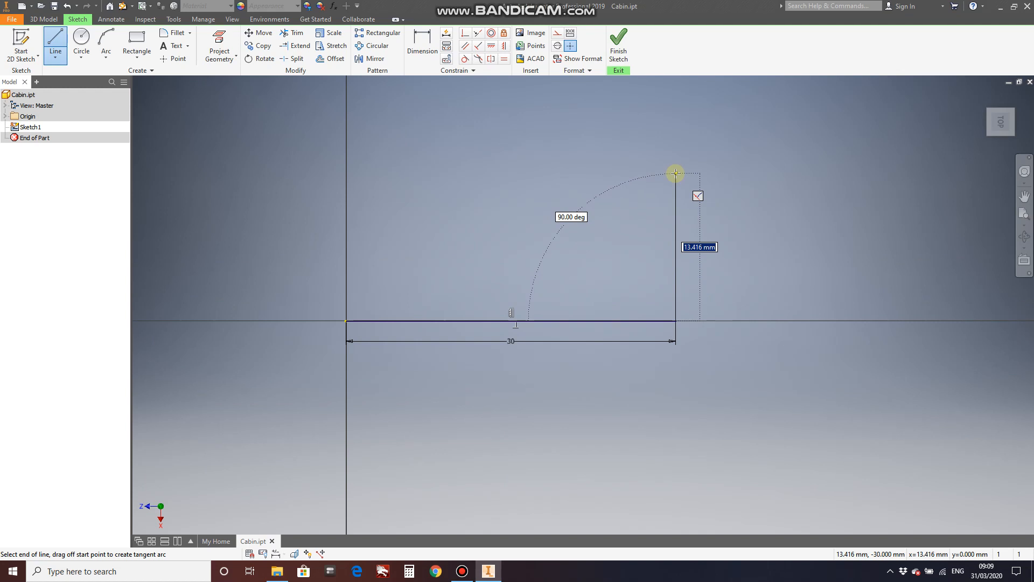
type("42")
key("Return")
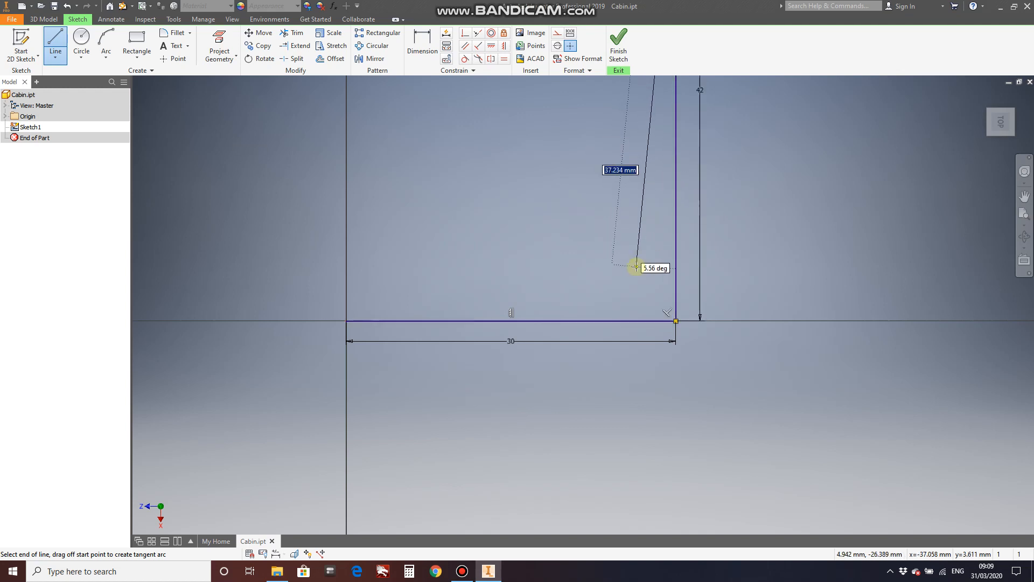
Complete the rectangle with a perpendicular side back to the vertical axis and a closing side to the origin, and finish the sketch.
scroll(661, 427, "up", 2)
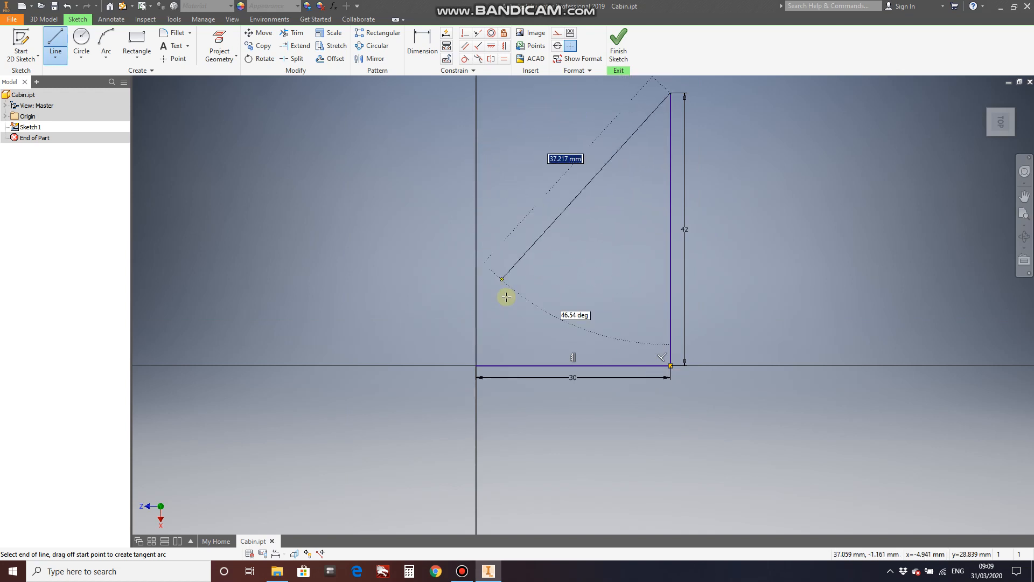
scroll(520, 224, "up", 2)
scroll(514, 170, "down", 3)
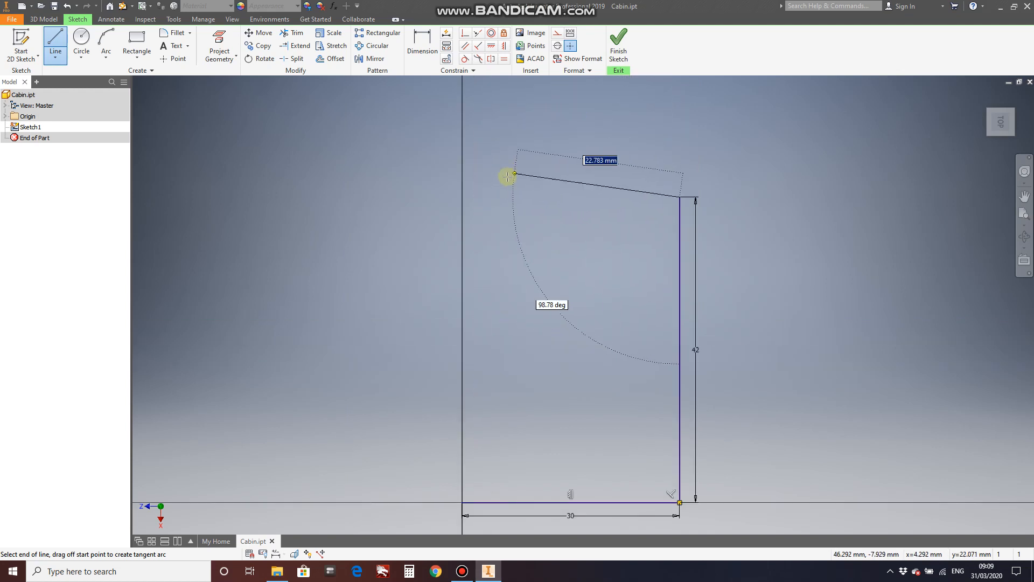
left_click(463, 196)
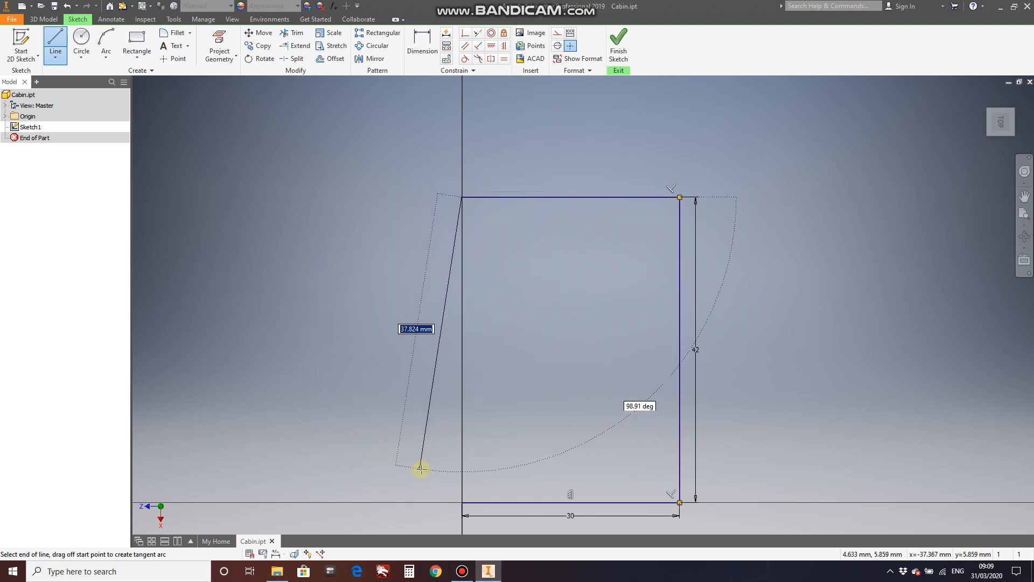
left_click(462, 502)
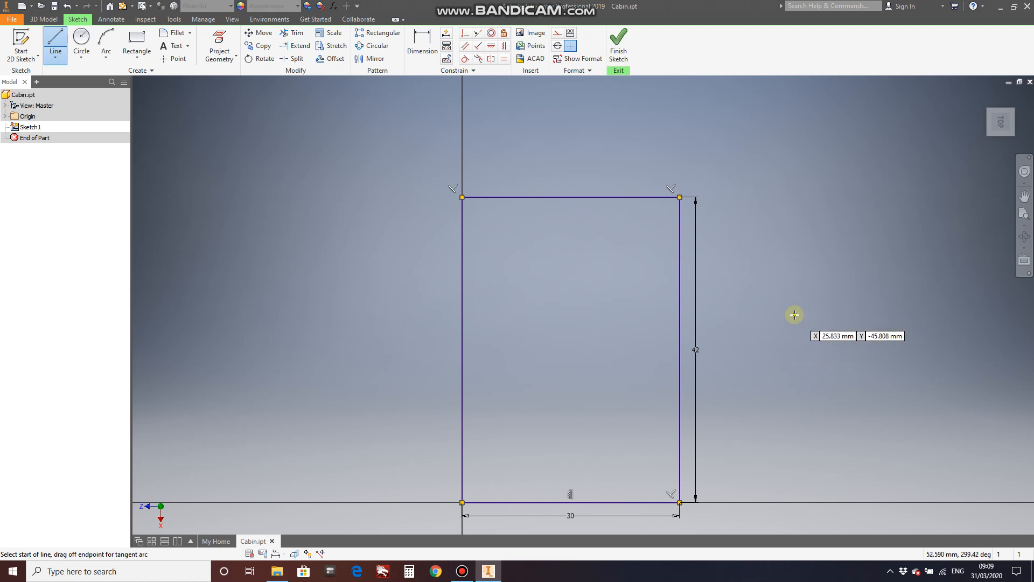
left_click(618, 46)
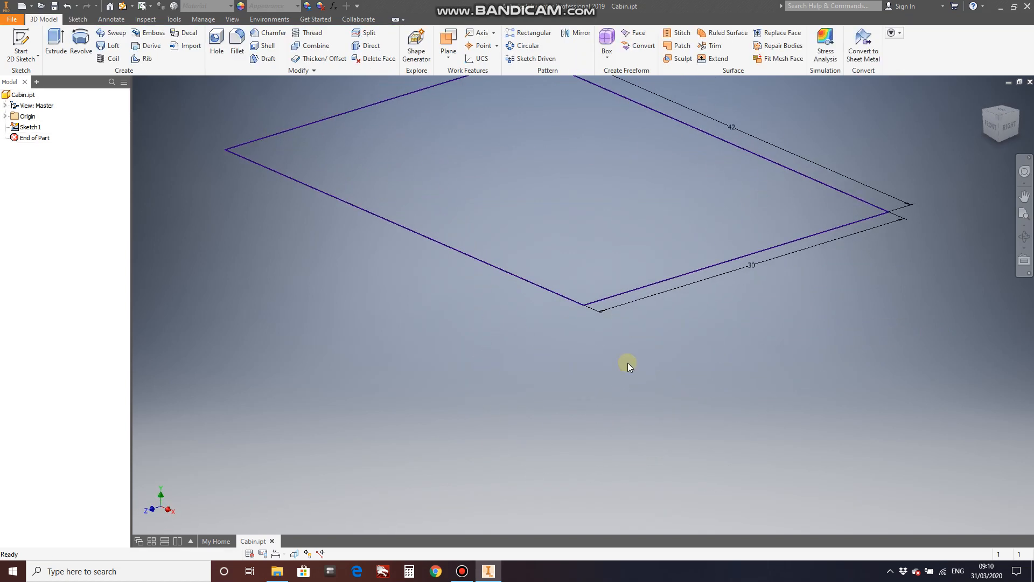